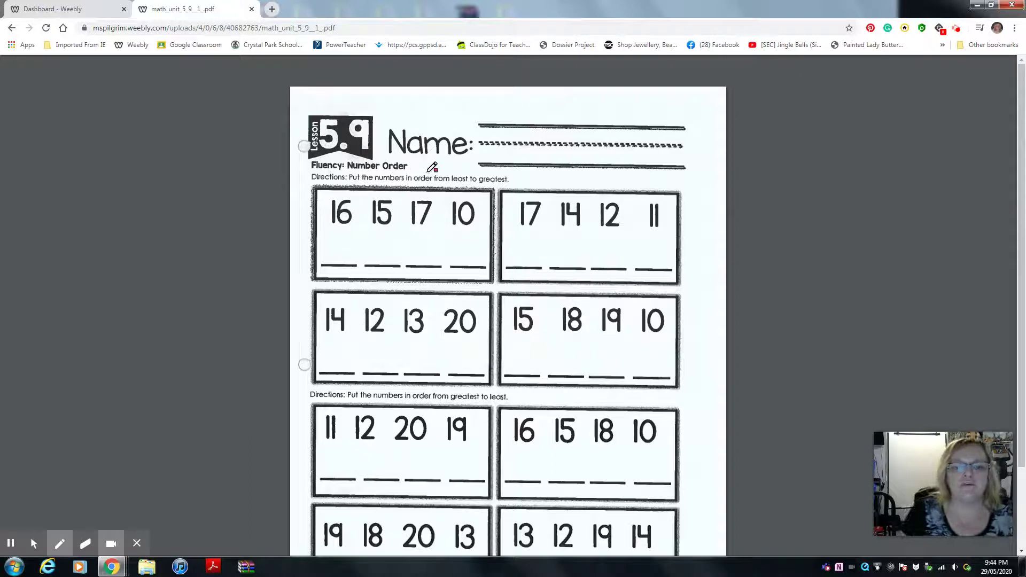
- Underline 'least' in red and write 'Least - less' and 'greatest - more' in the right margin
drag(452, 183, 507, 183)
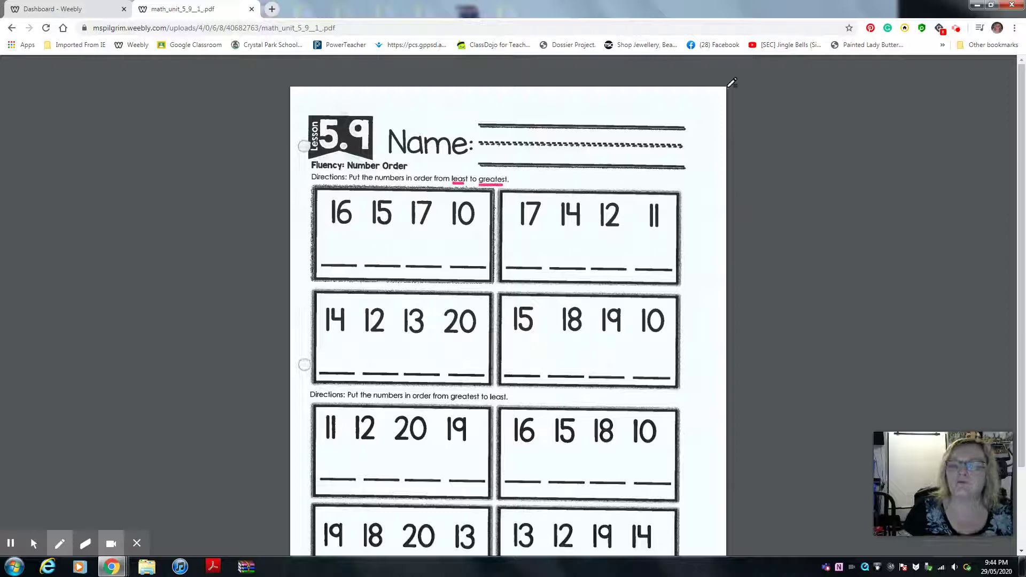
mouse_move(751, 89)
mouse_down()
mouse_move(759, 111)
mouse_move(826, 99)
mouse_move(916, 115)
mouse_up()
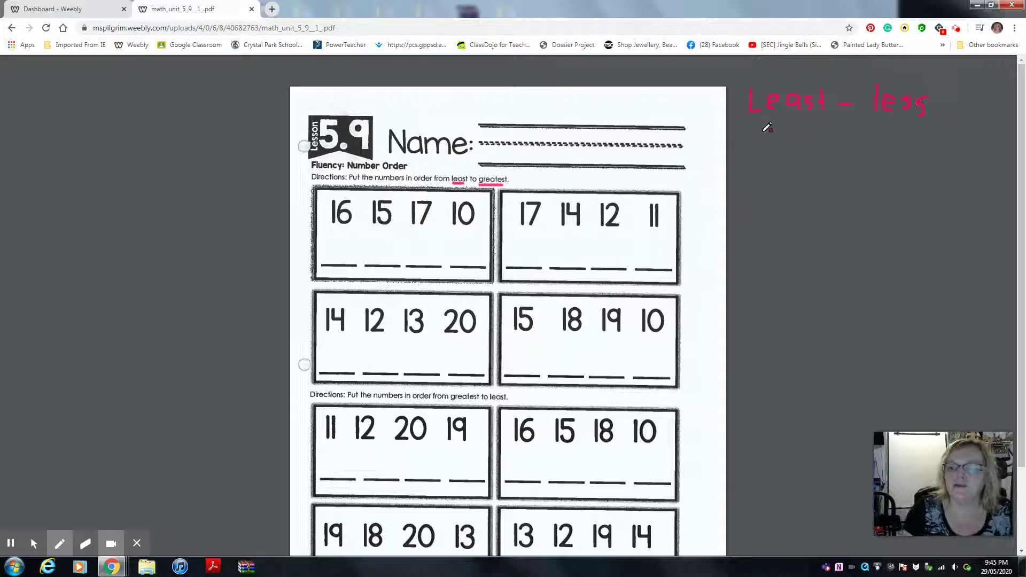
mouse_move(768, 128)
mouse_down()
mouse_move(752, 167)
mouse_move(782, 130)
mouse_move(793, 148)
mouse_up()
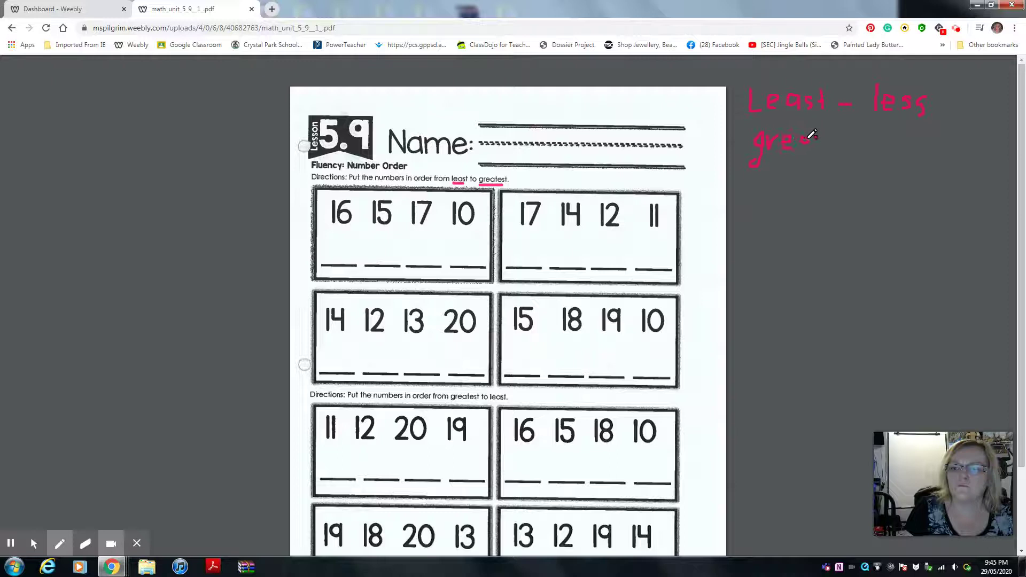
mouse_move(821, 128)
mouse_down()
mouse_move(870, 146)
mouse_move(976, 131)
mouse_up()
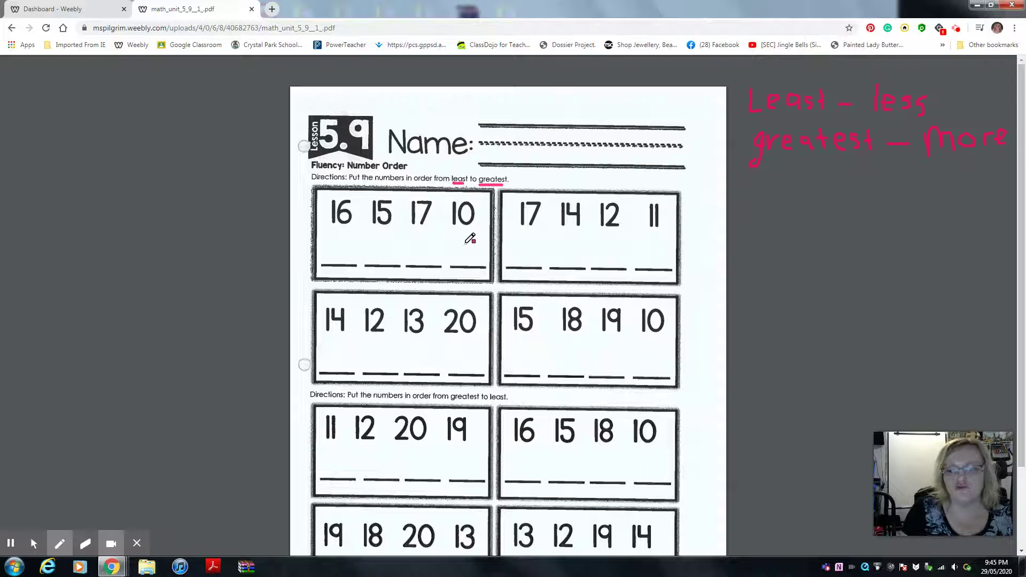
- Draw a ticked red number line, label 15, 16, 17 in blue, and box 10 and the ticks in green
drag(728, 251, 1010, 242)
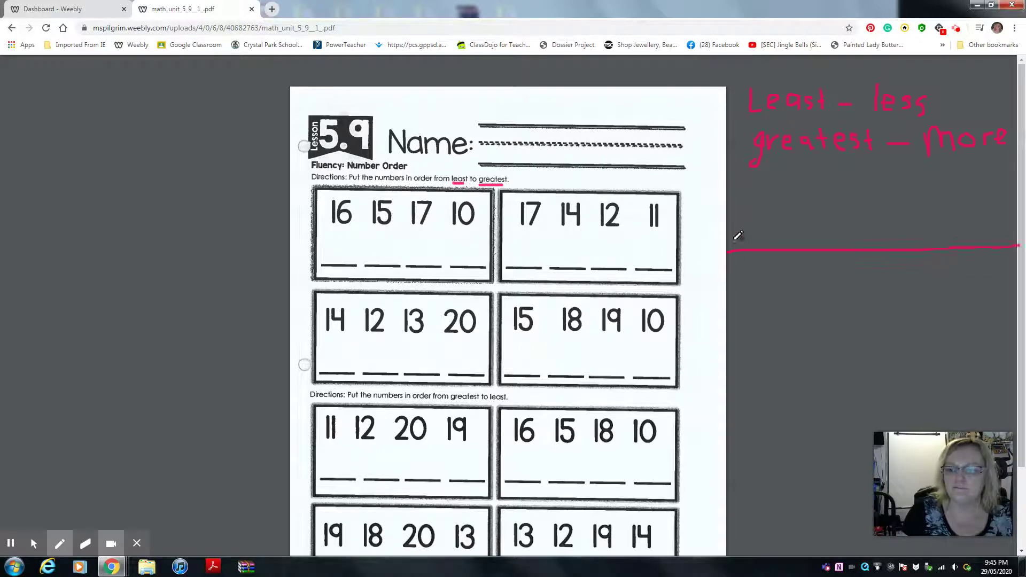
mouse_move(735, 240)
mouse_down()
mouse_move(734, 261)
mouse_move(988, 258)
mouse_up()
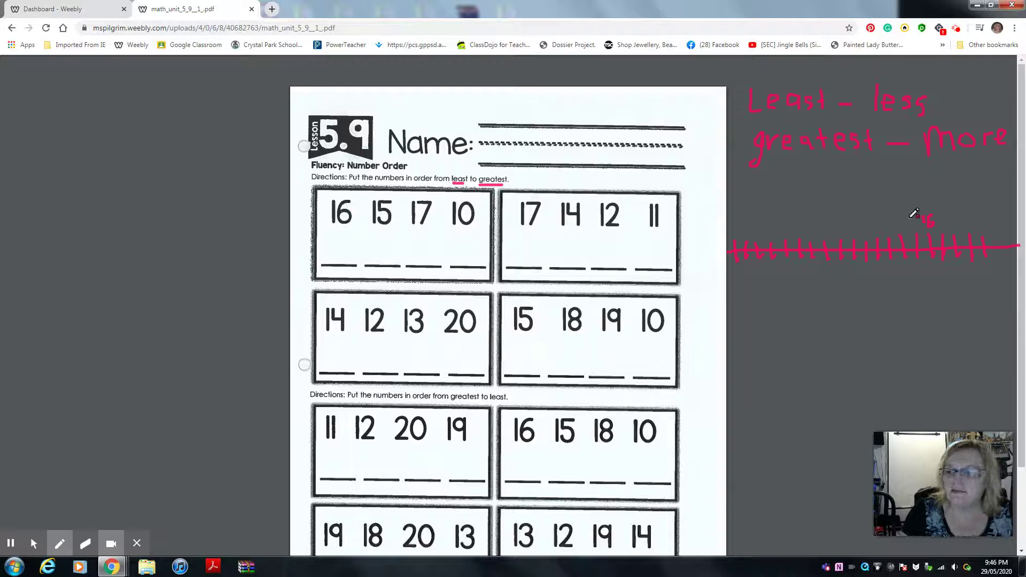
click(90, 517)
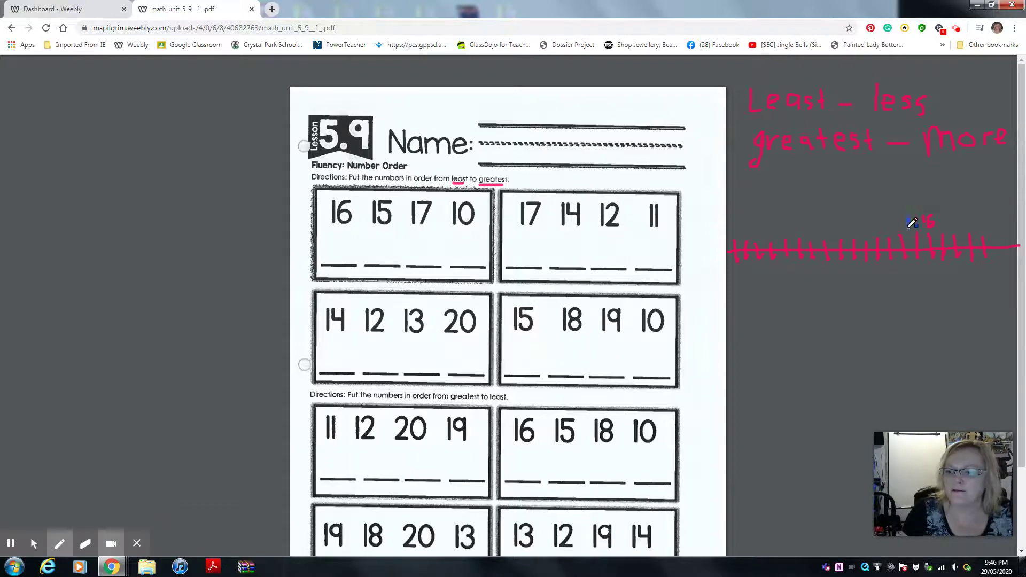
drag(911, 212, 917, 213)
drag(919, 223, 929, 221)
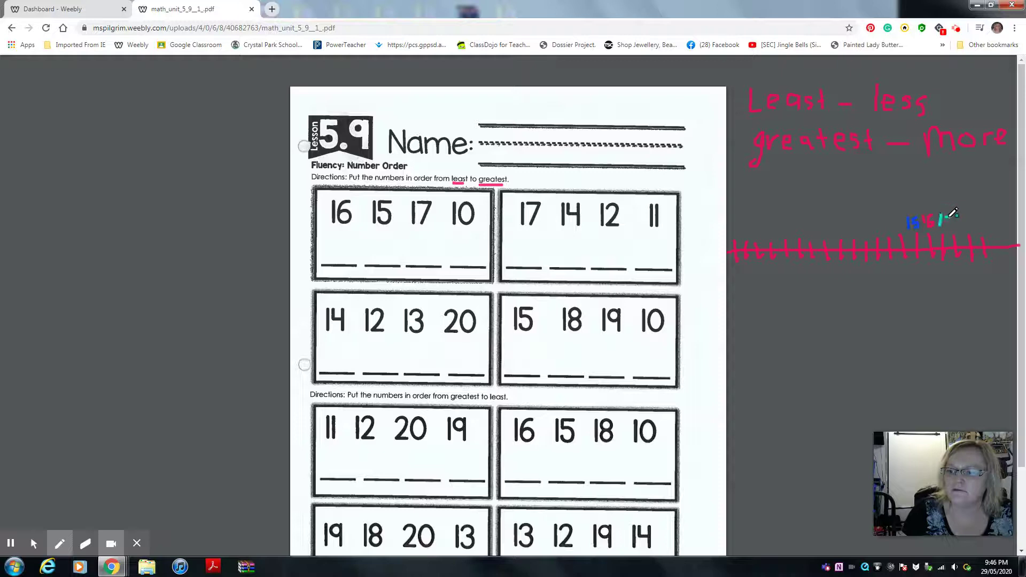
drag(950, 218, 944, 228)
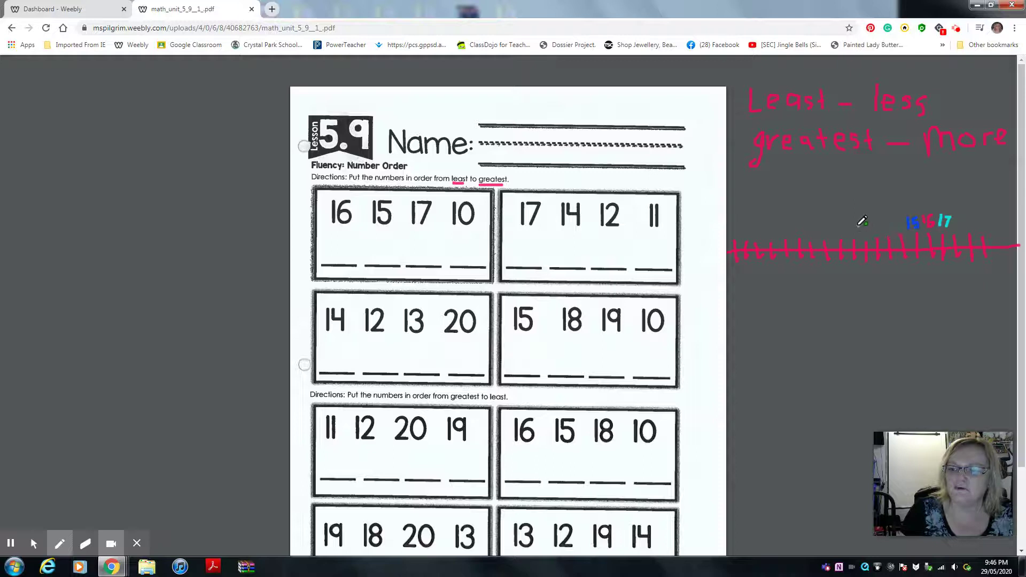
mouse_move(870, 230)
mouse_down()
mouse_move(873, 221)
mouse_move(867, 255)
mouse_move(872, 240)
mouse_move(927, 231)
mouse_up()
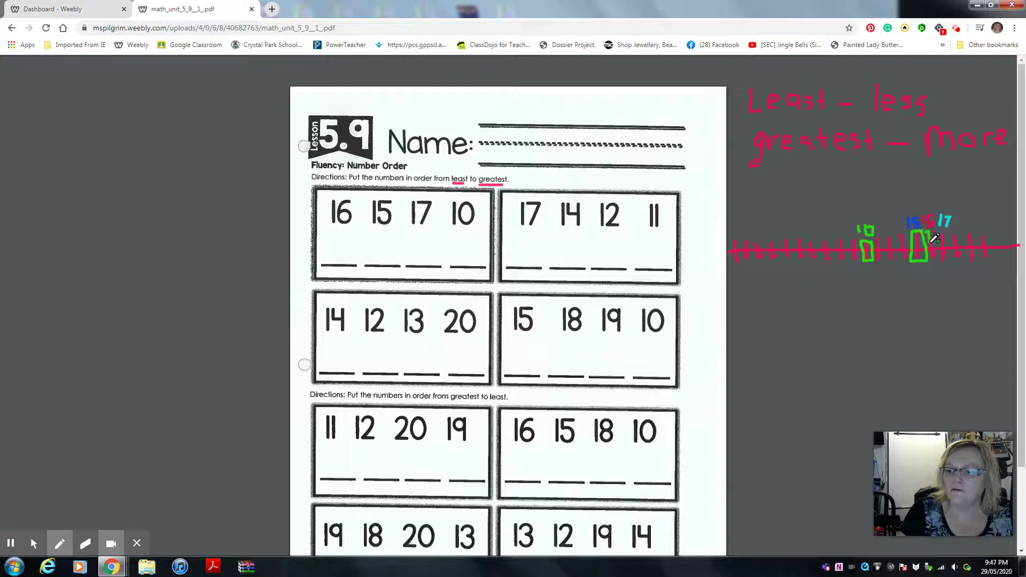
mouse_move(930, 231)
mouse_down()
mouse_move(940, 258)
mouse_move(954, 228)
mouse_up()
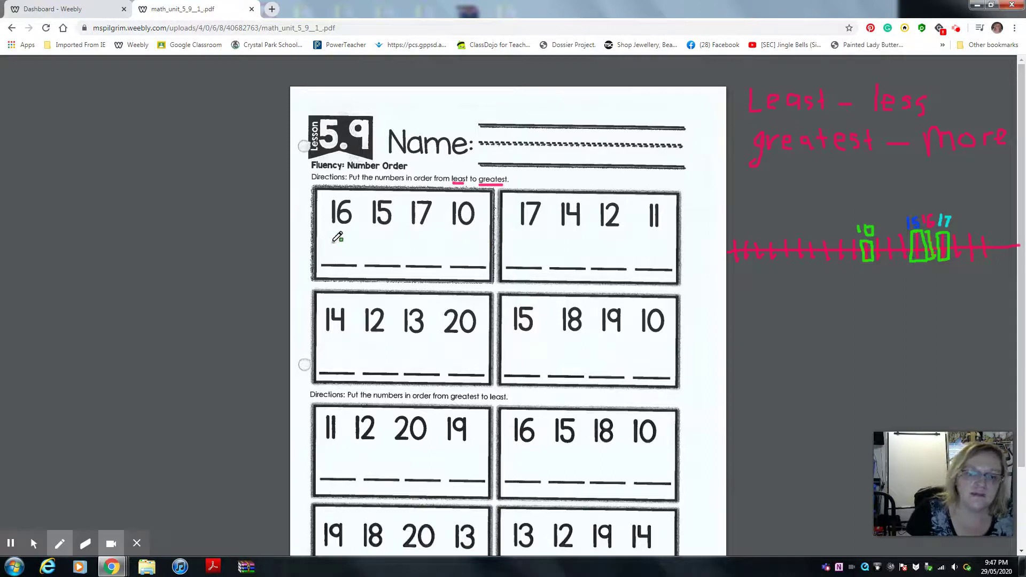
- Write 10 and 15 in the first box's blanks and underline 'greatest' in the second directions
mouse_move(331, 243)
mouse_down()
mouse_move(332, 262)
mouse_move(344, 246)
mouse_up()
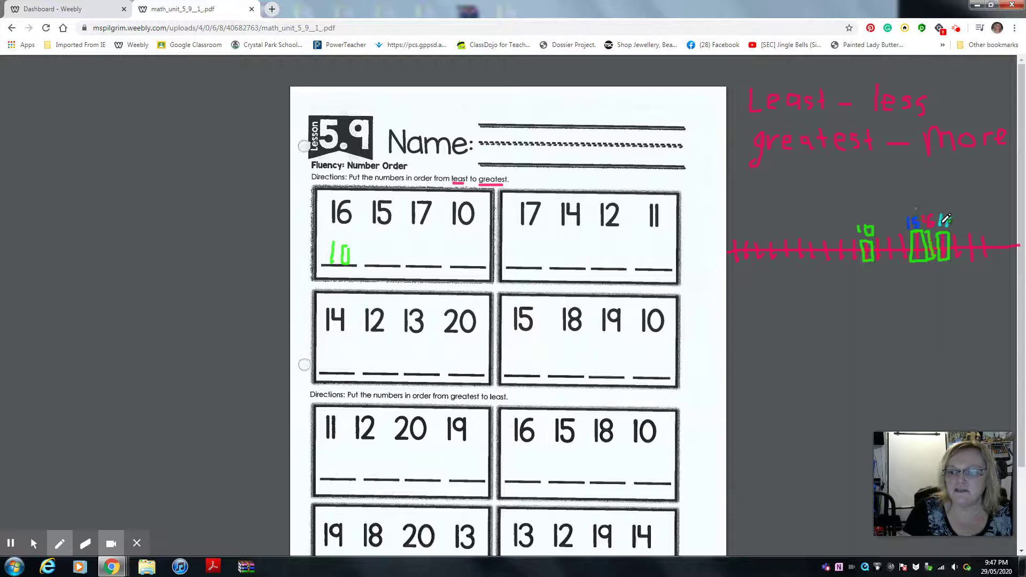
mouse_move(378, 238)
mouse_down()
mouse_move(376, 263)
mouse_move(468, 258)
mouse_up()
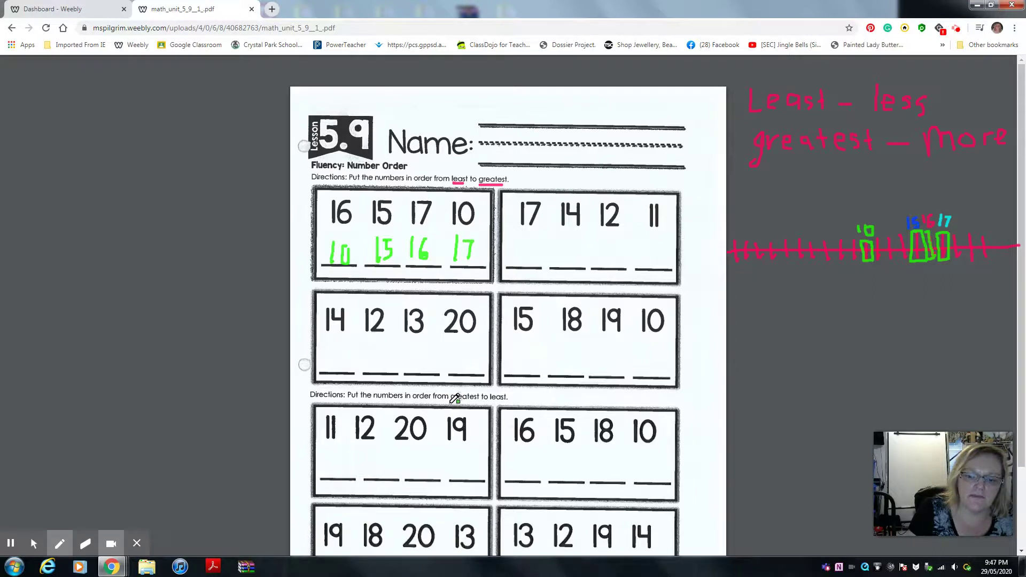
drag(452, 403, 507, 403)
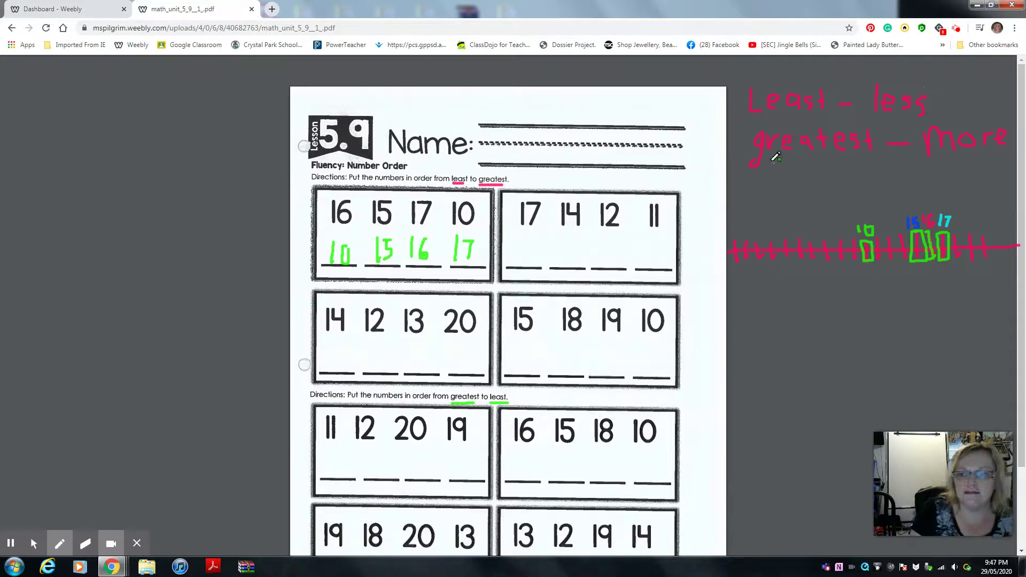
- Underline Least, less, greatest and more in green, then draw a green line in the left margin
drag(772, 161, 853, 156)
drag(946, 158, 1005, 156)
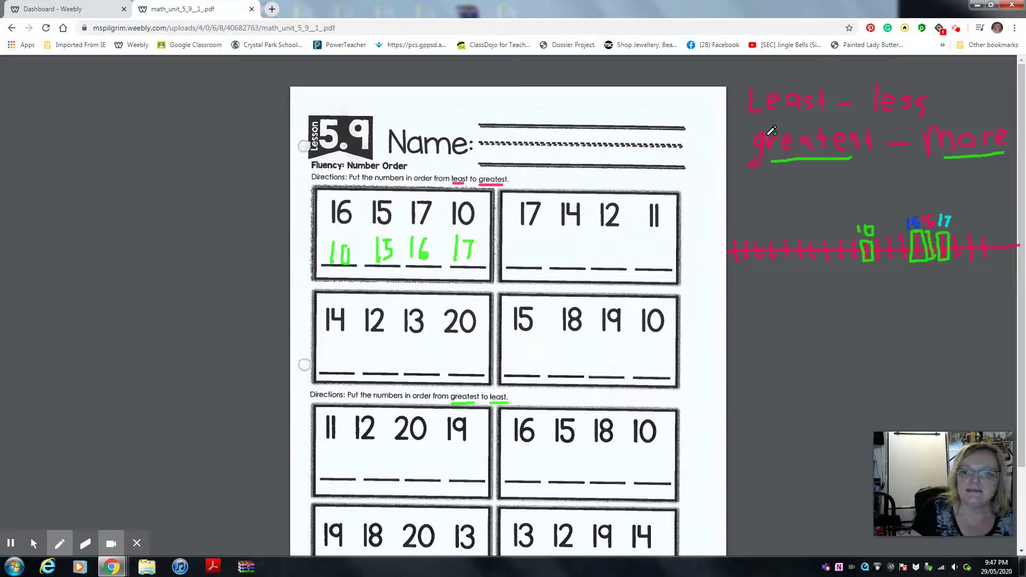
drag(759, 115, 826, 113)
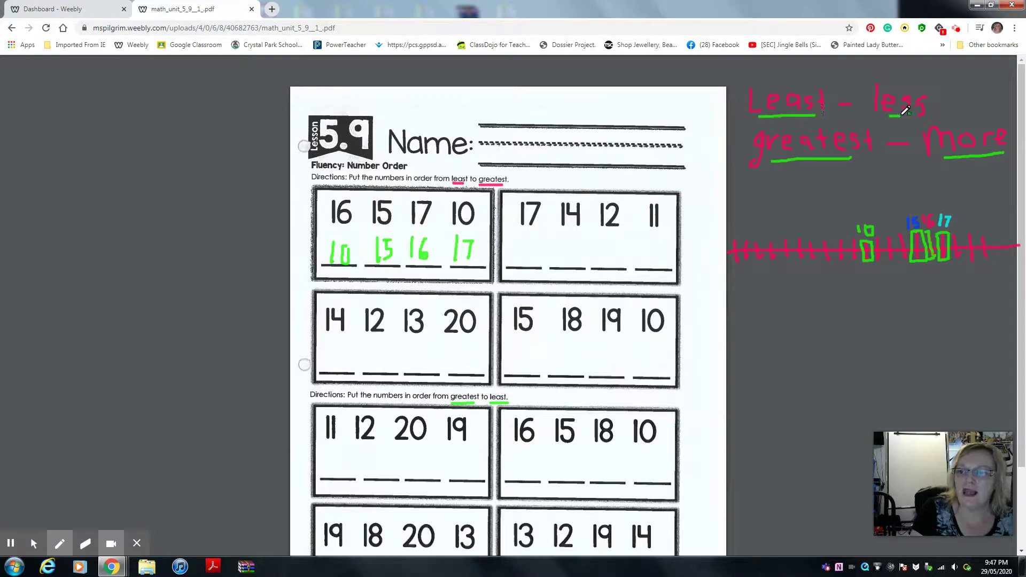
drag(888, 114, 937, 114)
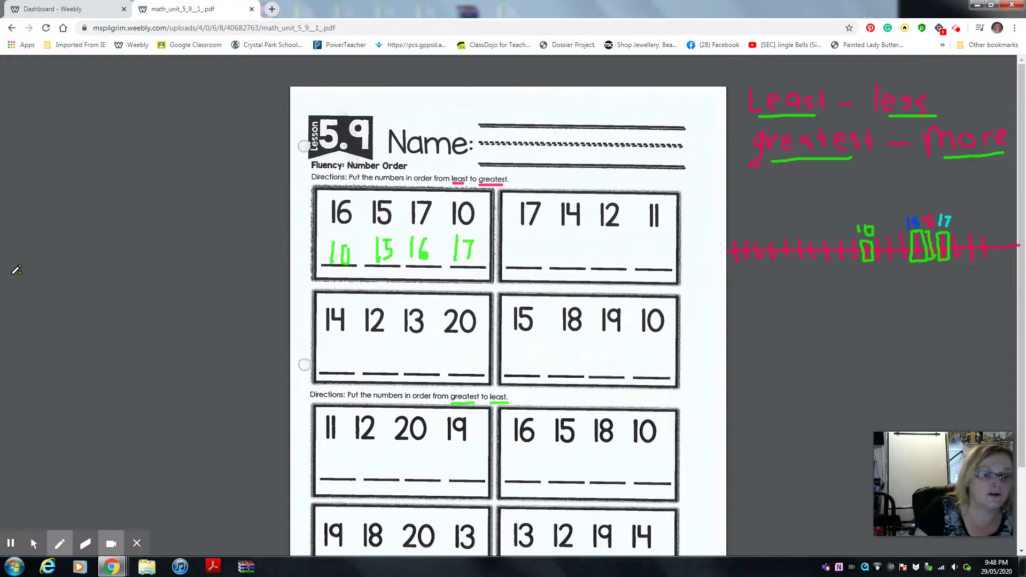
drag(3, 271, 285, 265)
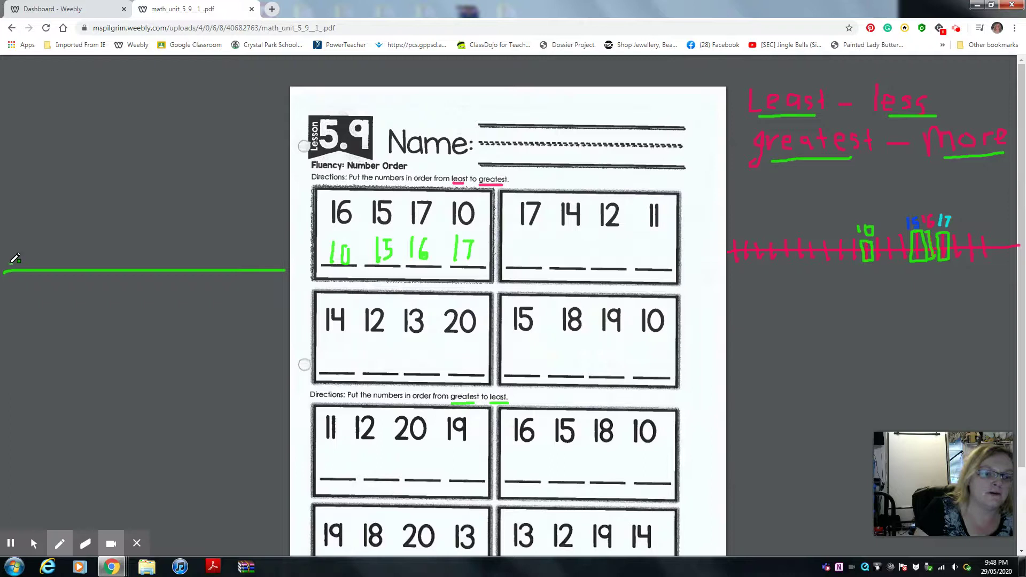
- Tick the green number line and label the ticks 11, 12, 19 and 20 in blue
mouse_move(22, 263)
mouse_down()
mouse_move(21, 279)
mouse_move(71, 284)
mouse_move(231, 280)
mouse_up()
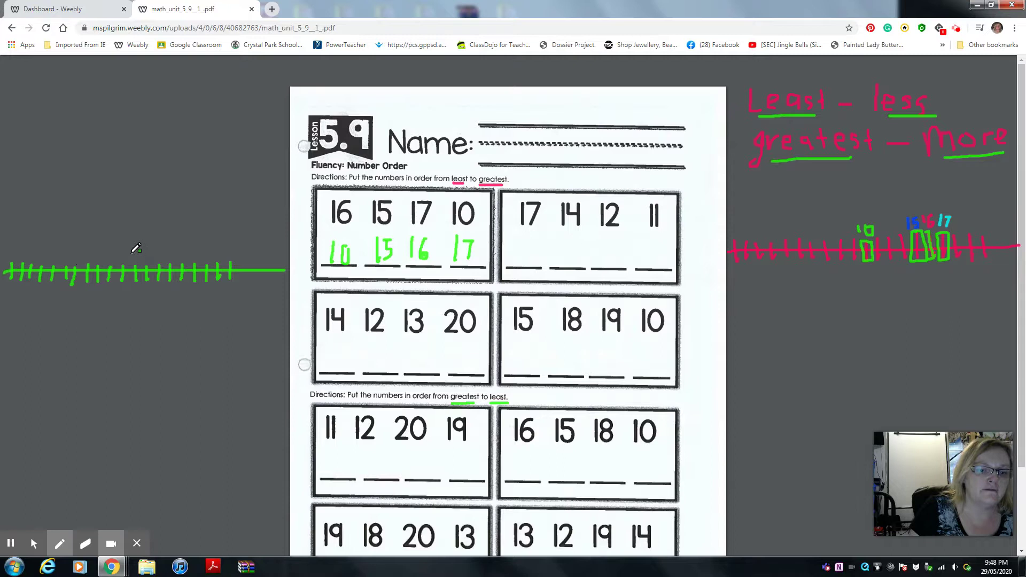
drag(131, 256, 136, 252)
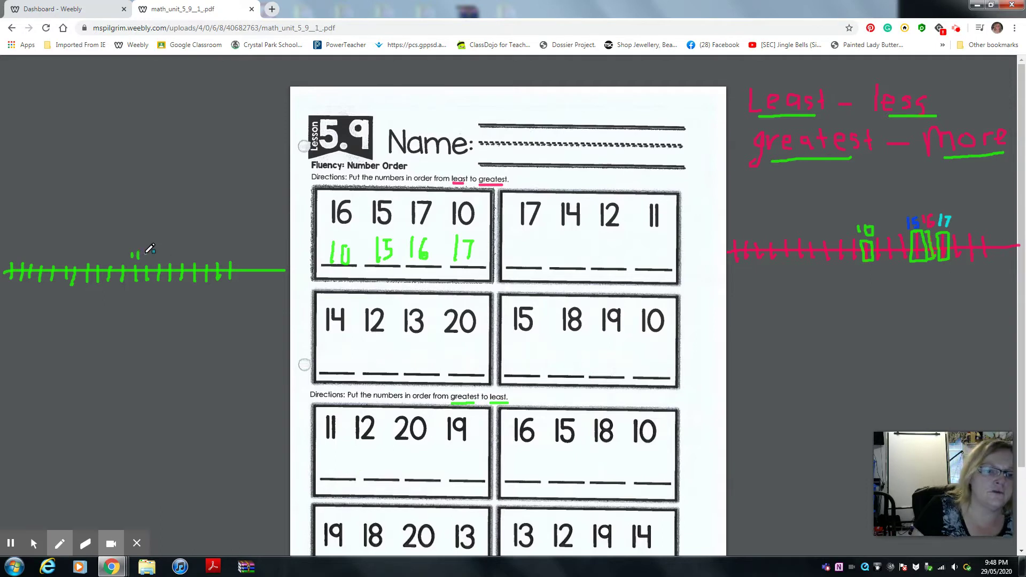
drag(151, 255, 147, 259)
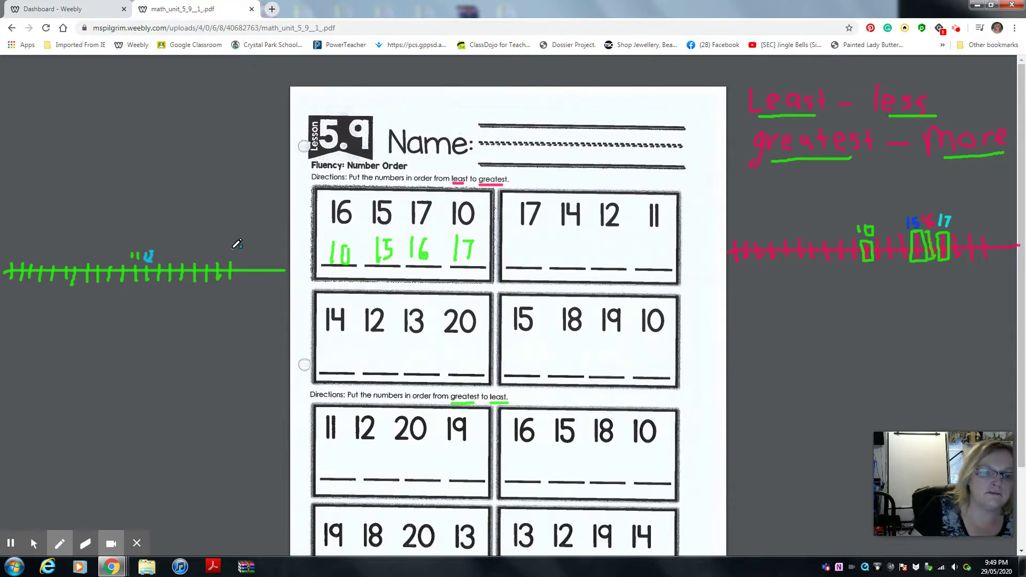
drag(230, 243, 233, 254)
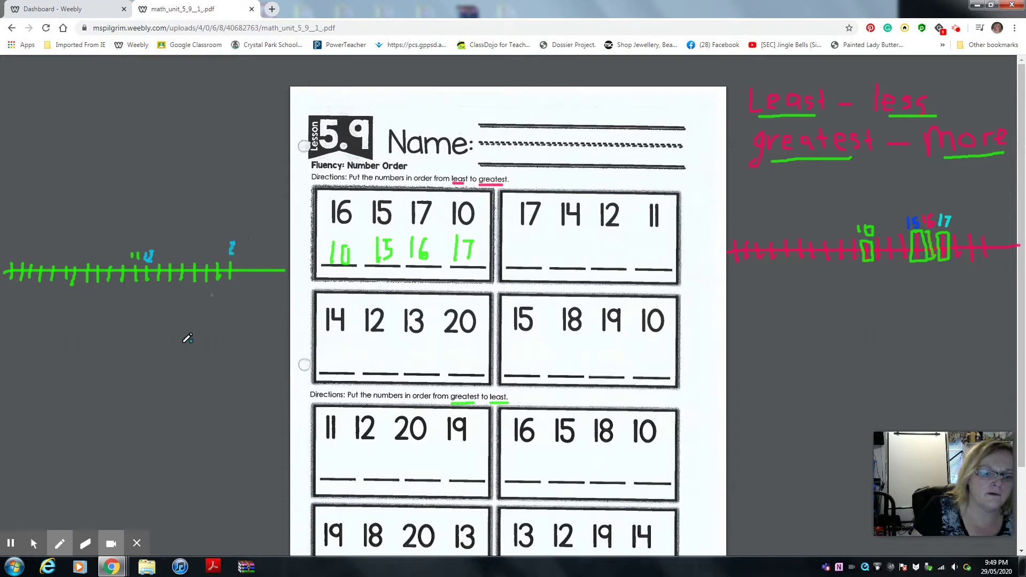
- Erase the stray marks above the green line and write 20 in the first greatest-to-least blank
click(86, 543)
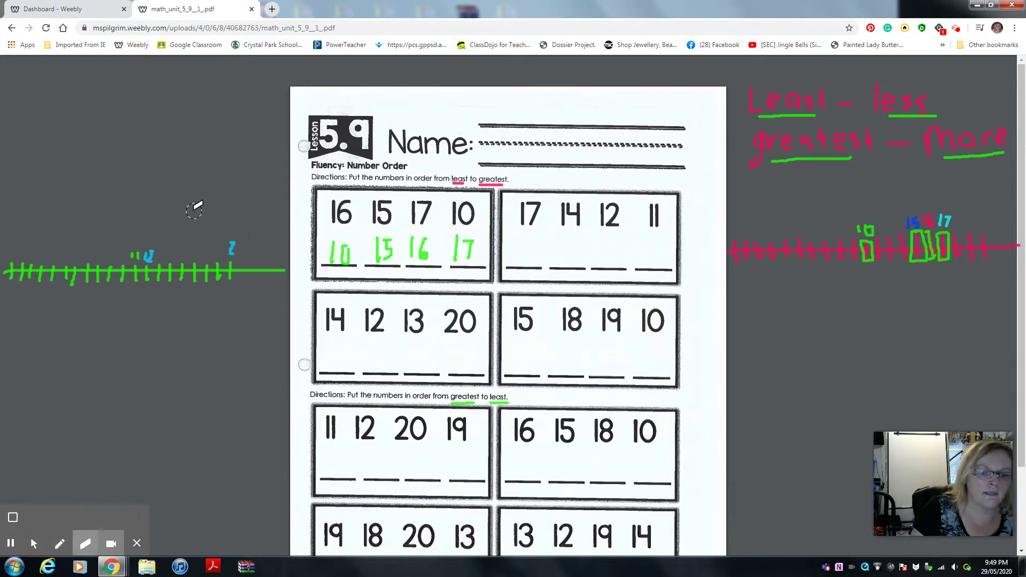
mouse_move(232, 247)
mouse_down()
mouse_move(210, 237)
mouse_move(150, 256)
mouse_up()
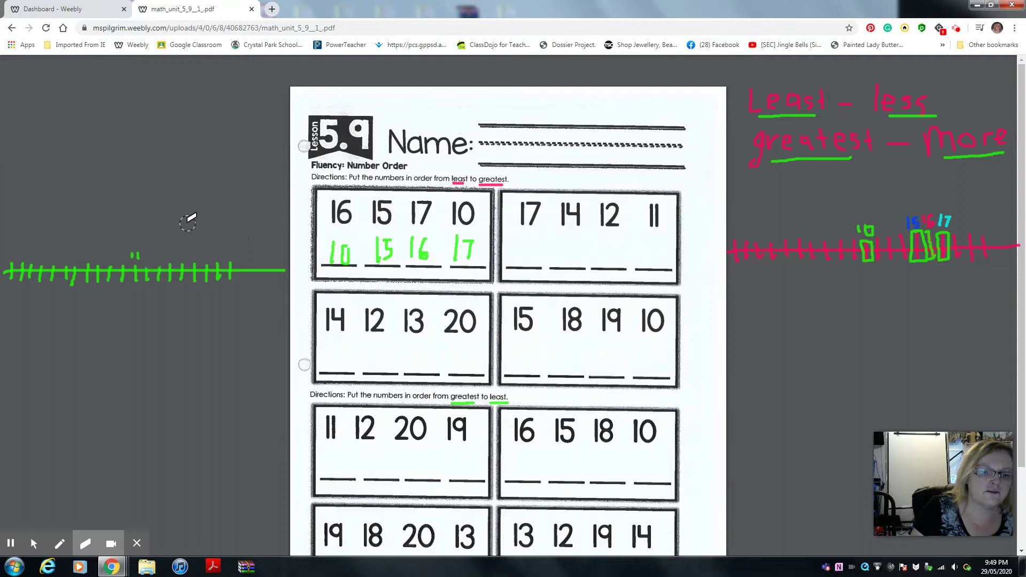
click(60, 545)
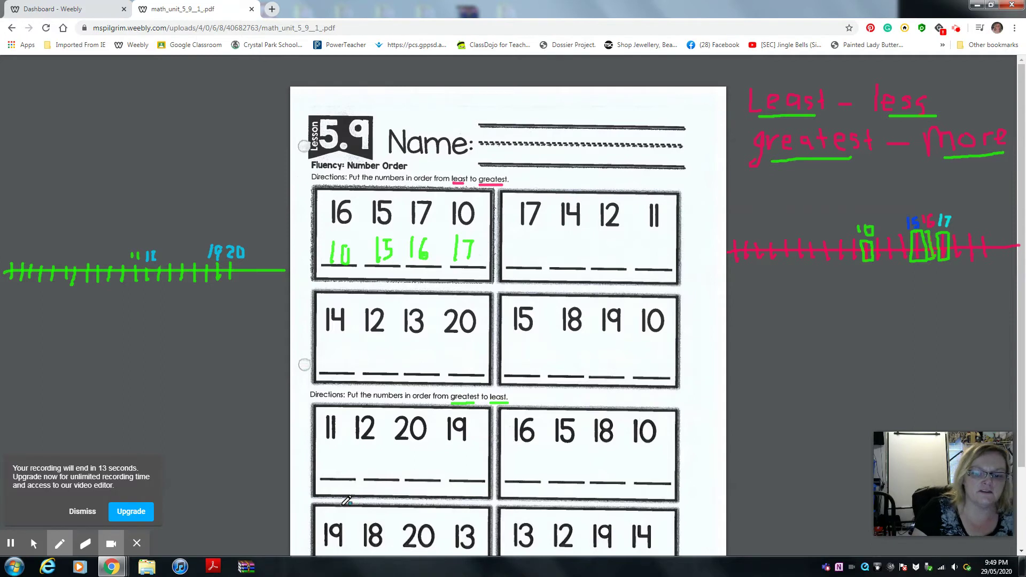
mouse_move(330, 454)
mouse_down()
mouse_move(341, 477)
mouse_move(353, 462)
mouse_up()
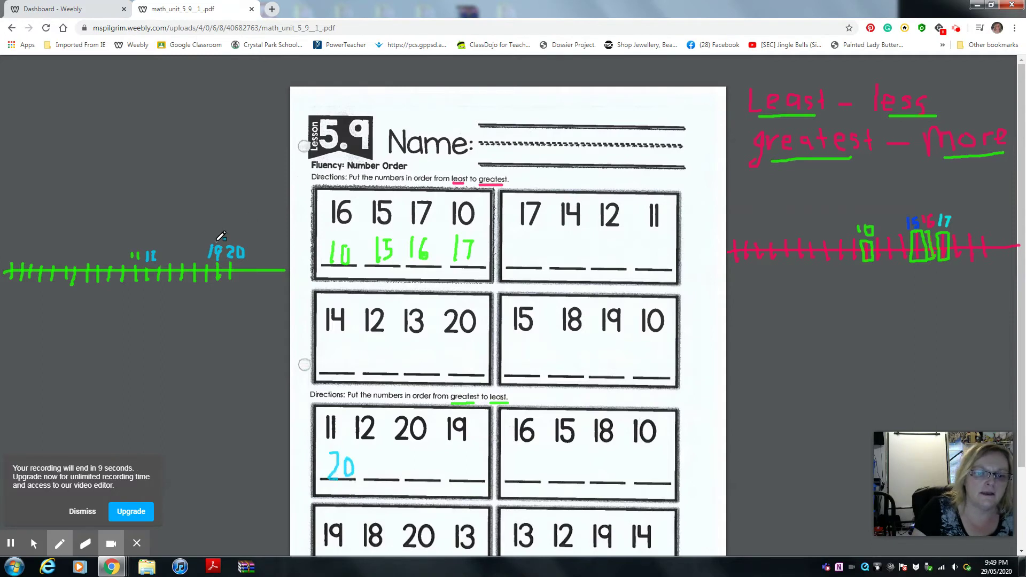